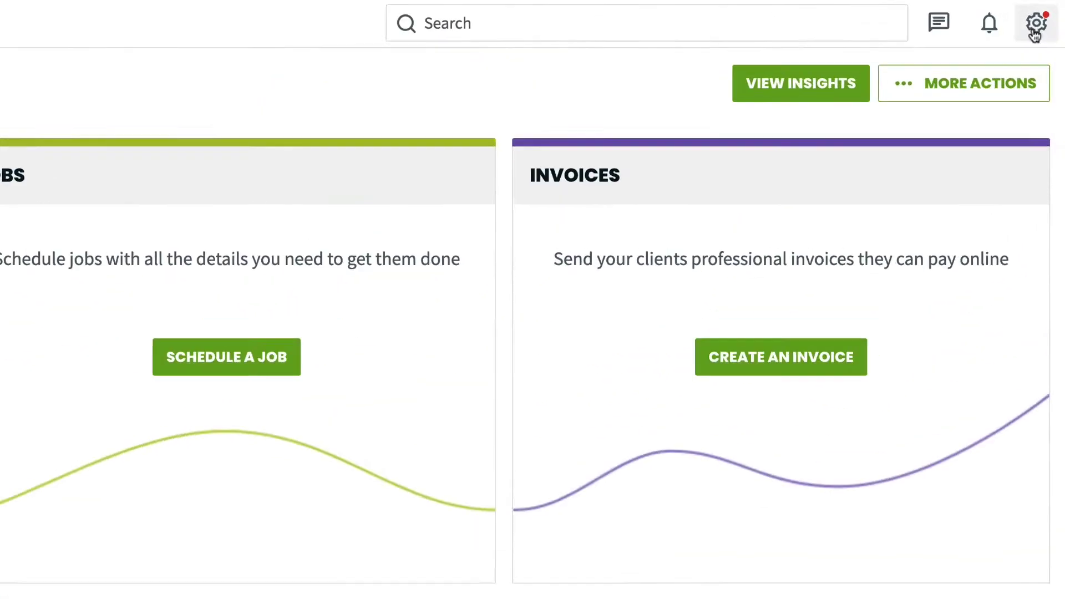
# Browse the App Marketplace to the QuickBooks app and start connecting a QuickBooks account
pyautogui.click(1052, 11)
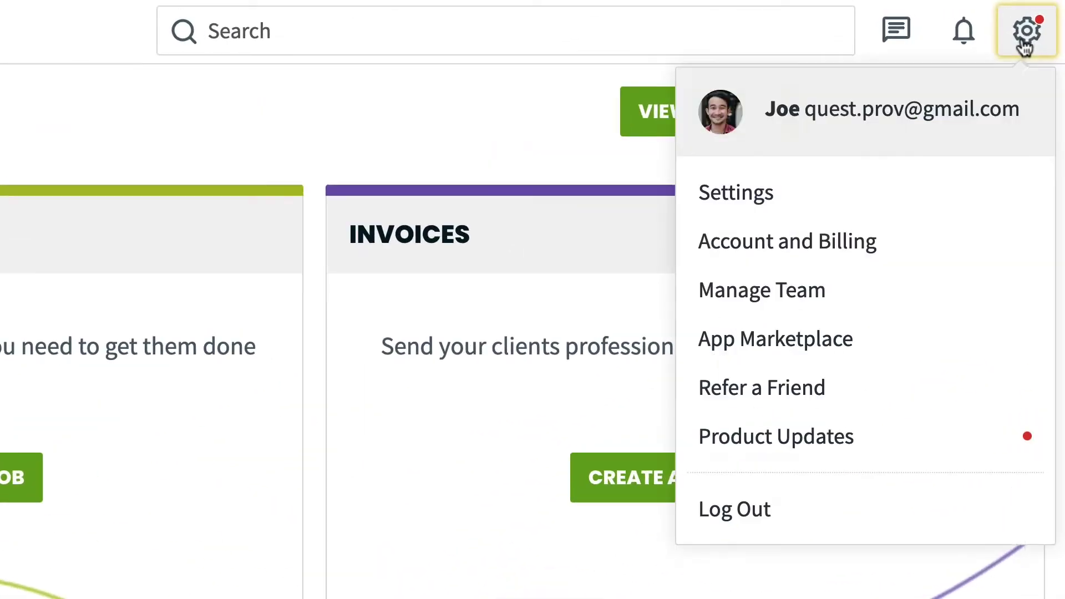
pyautogui.click(925, 341)
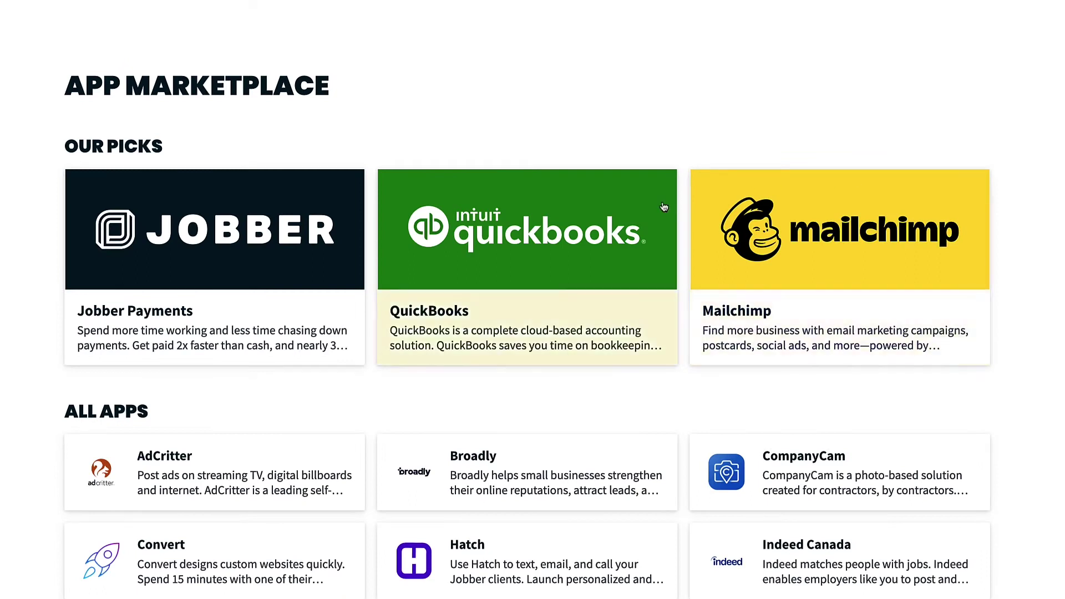
pyautogui.click(657, 208)
pyautogui.click(324, 351)
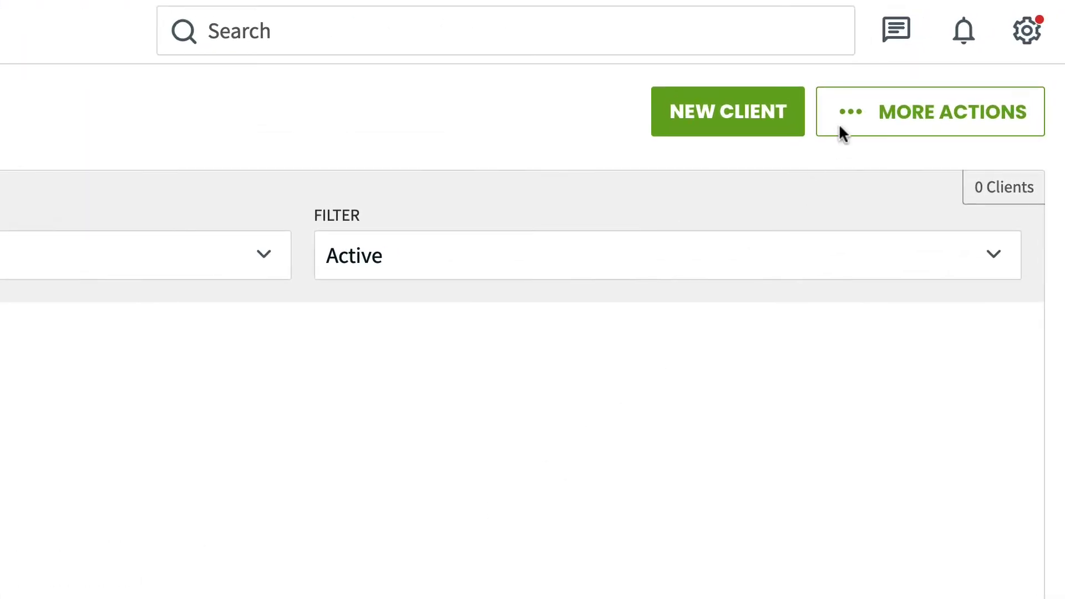
# Choose Import Clients from the client list's More Actions menu
pyautogui.click(842, 133)
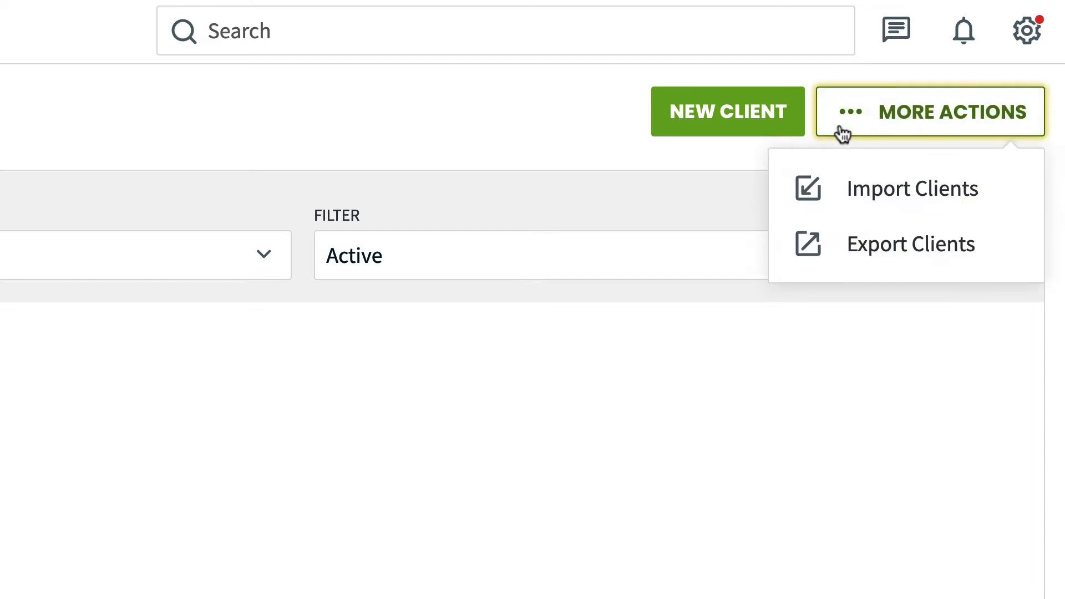
pyautogui.click(839, 195)
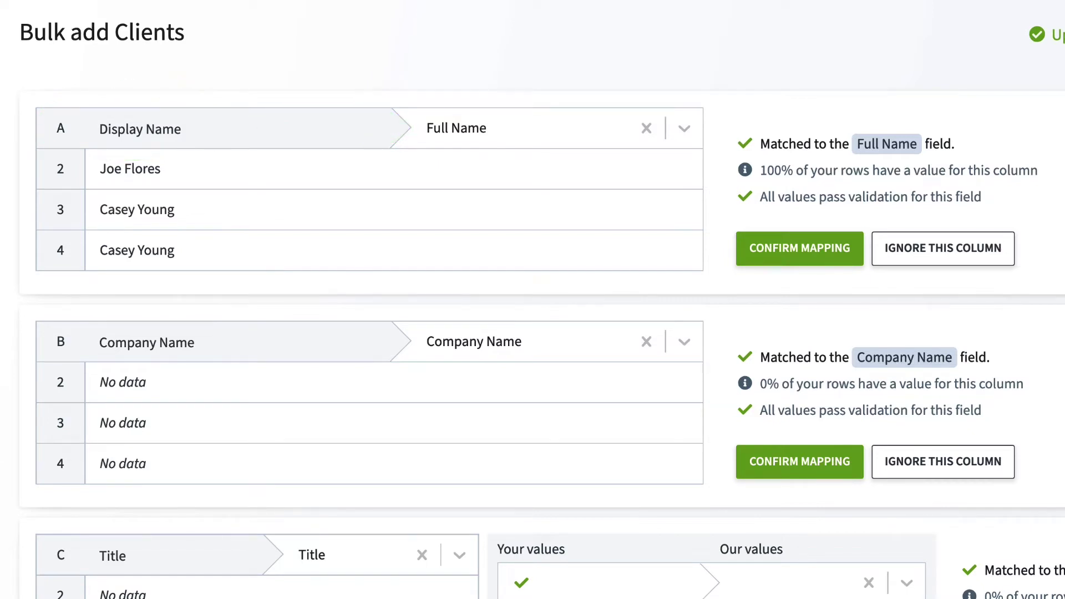
pyautogui.click(683, 130)
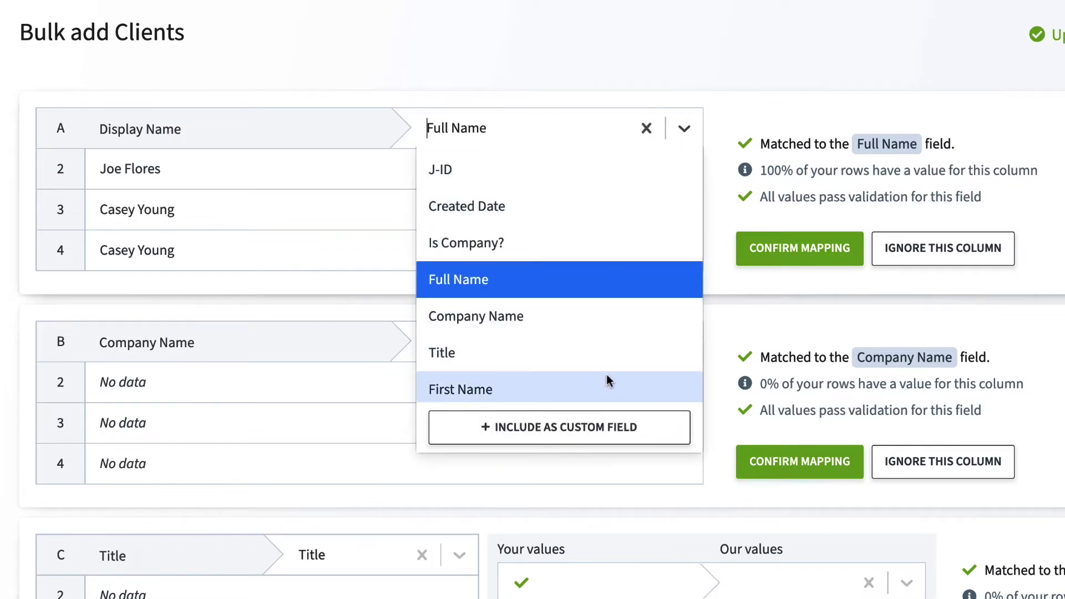
pyautogui.click(610, 275)
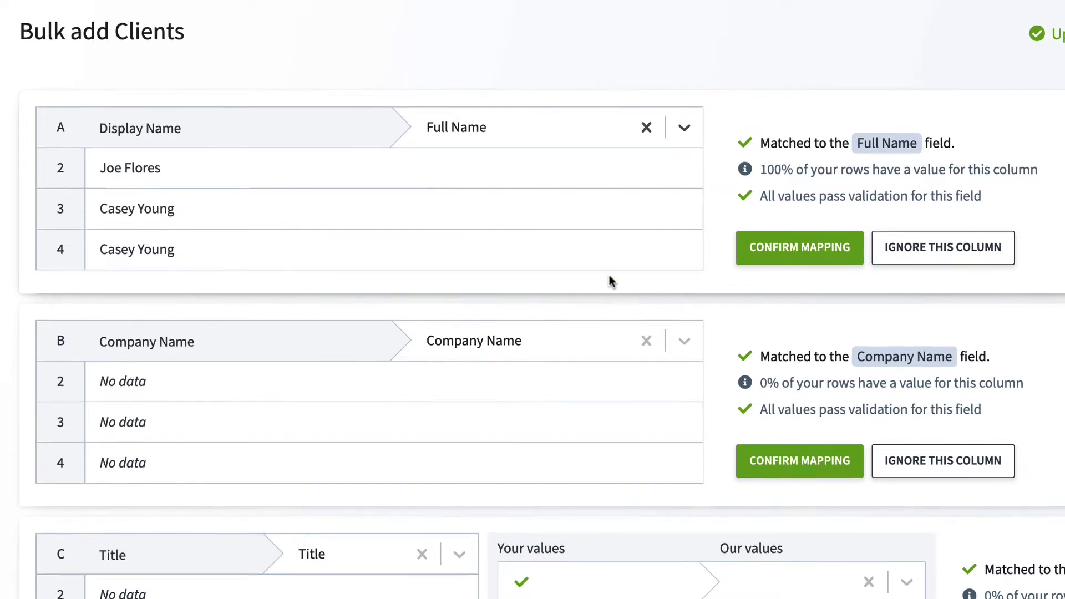
pyautogui.scroll(-10, 608, 272)
pyautogui.scroll(-6, 608, 272)
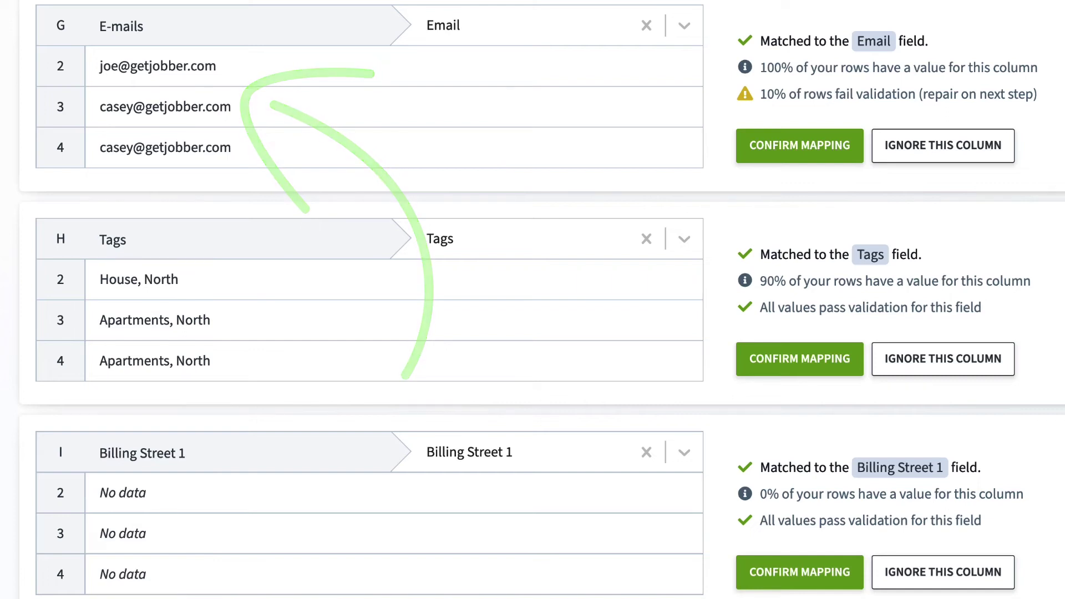
pyautogui.scroll(-3, 532, 300)
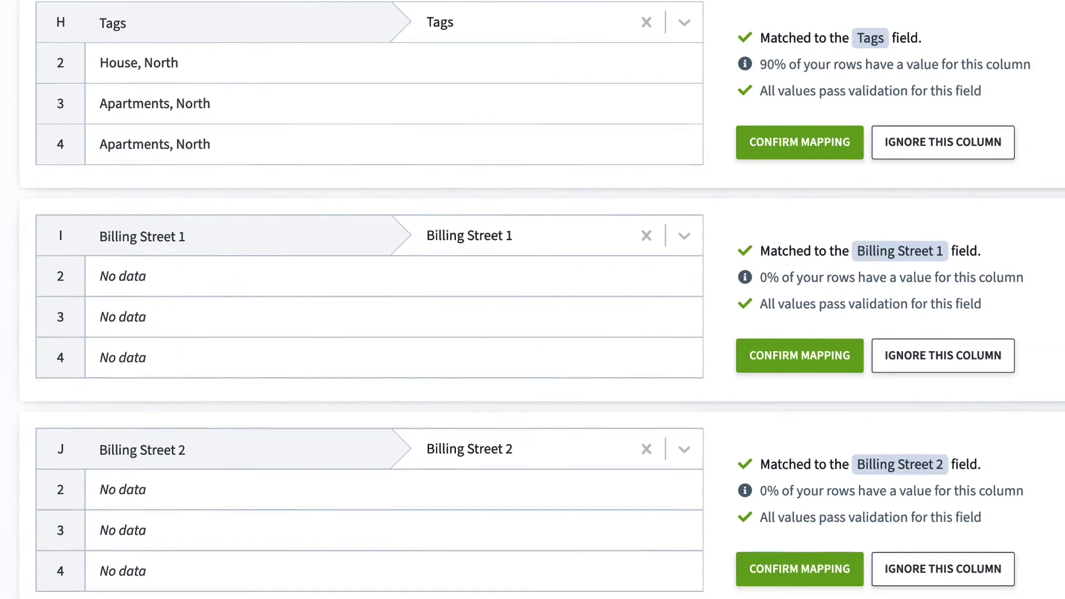
pyautogui.scroll(-10, 532, 300)
pyautogui.scroll(-3, 533, 300)
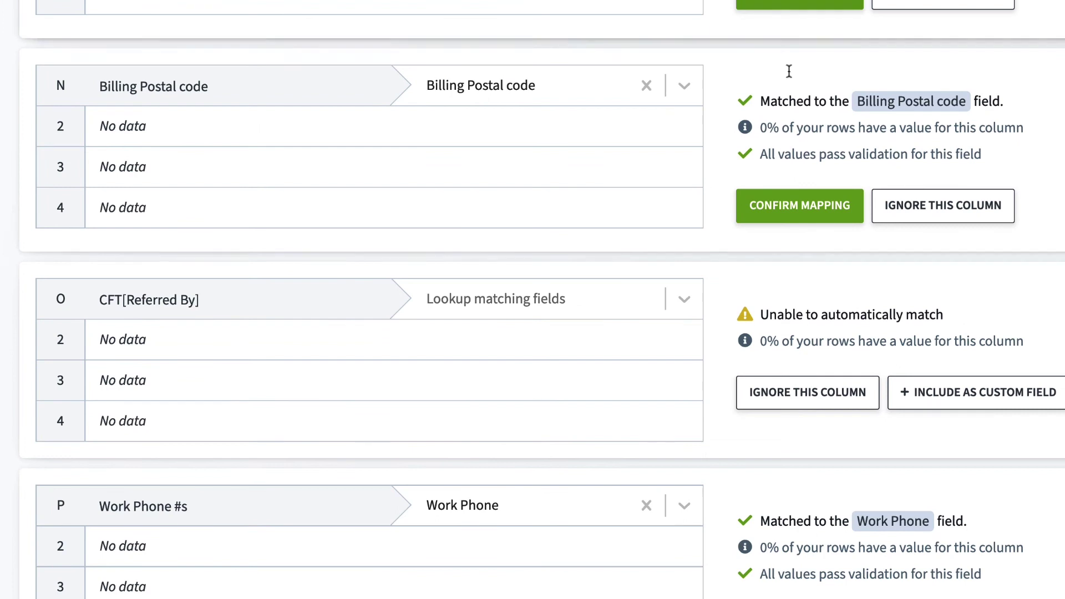
# Include Referred By as a custom field and continue to the Review step
pyautogui.click(914, 395)
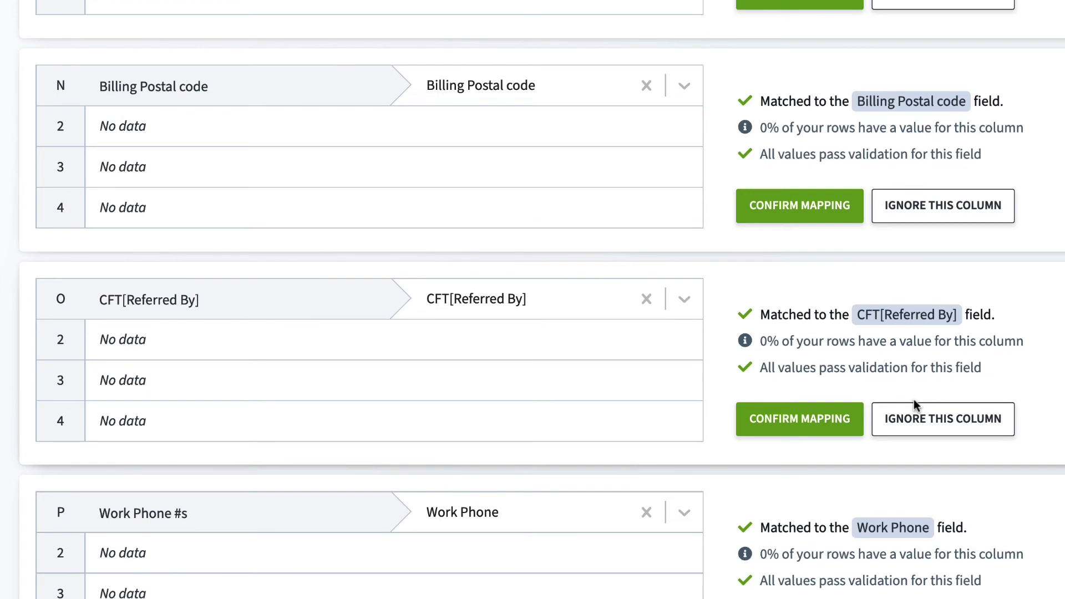
pyautogui.scroll(-15, 914, 404)
pyautogui.scroll(-5, 913, 404)
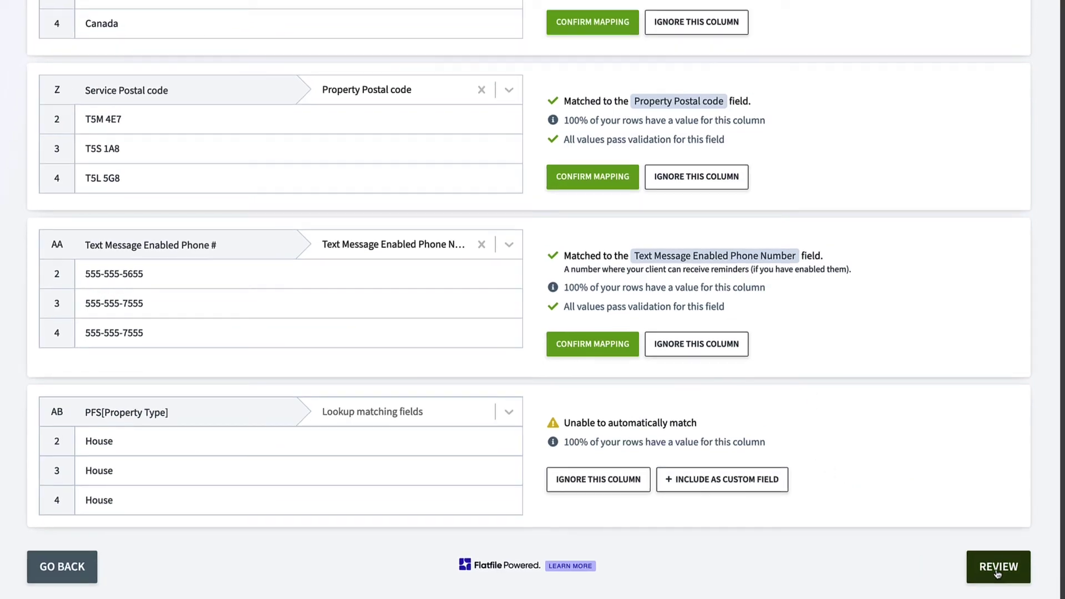
pyautogui.click(997, 572)
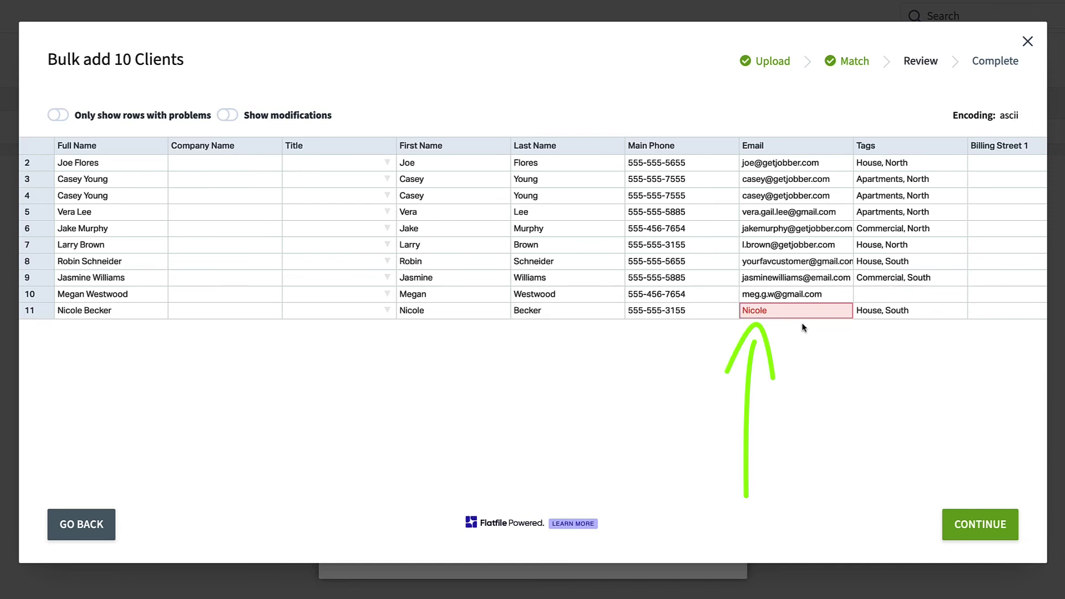
pyautogui.doubleClick(787, 312)
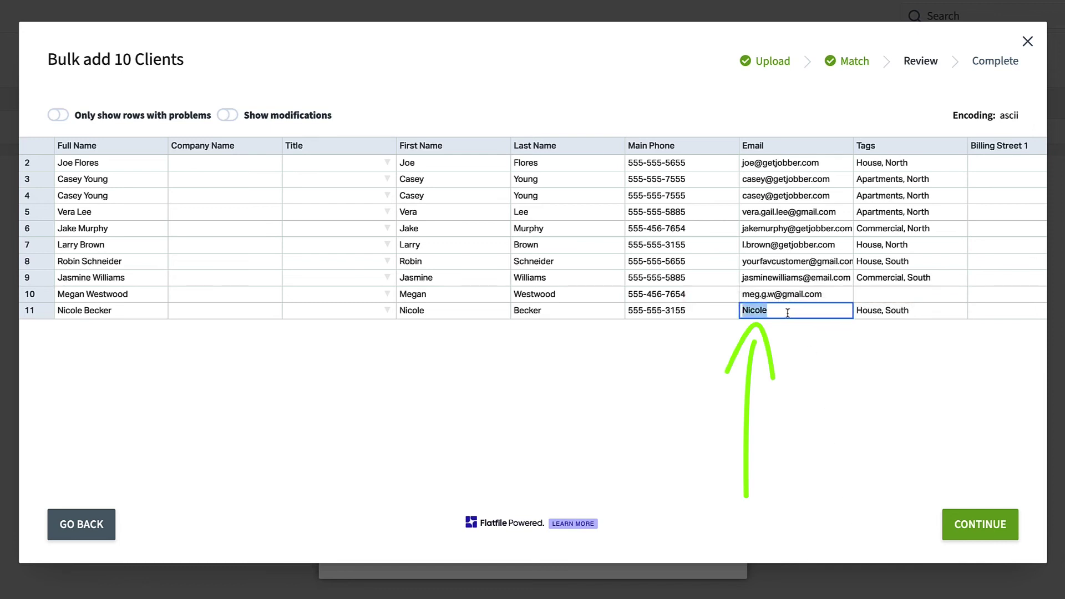
pyautogui.click(799, 357)
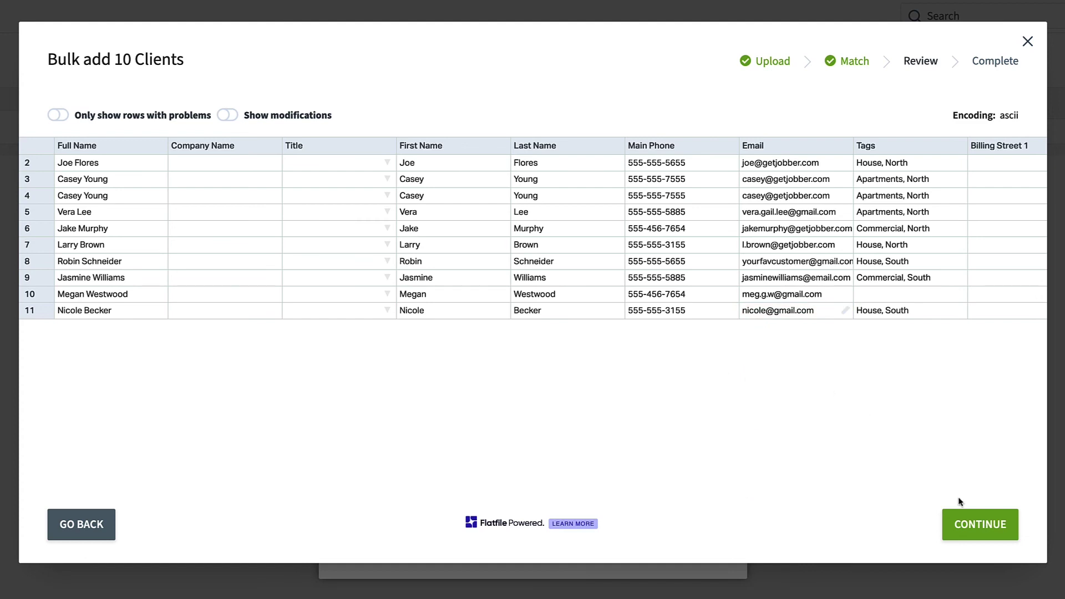
pyautogui.click(968, 519)
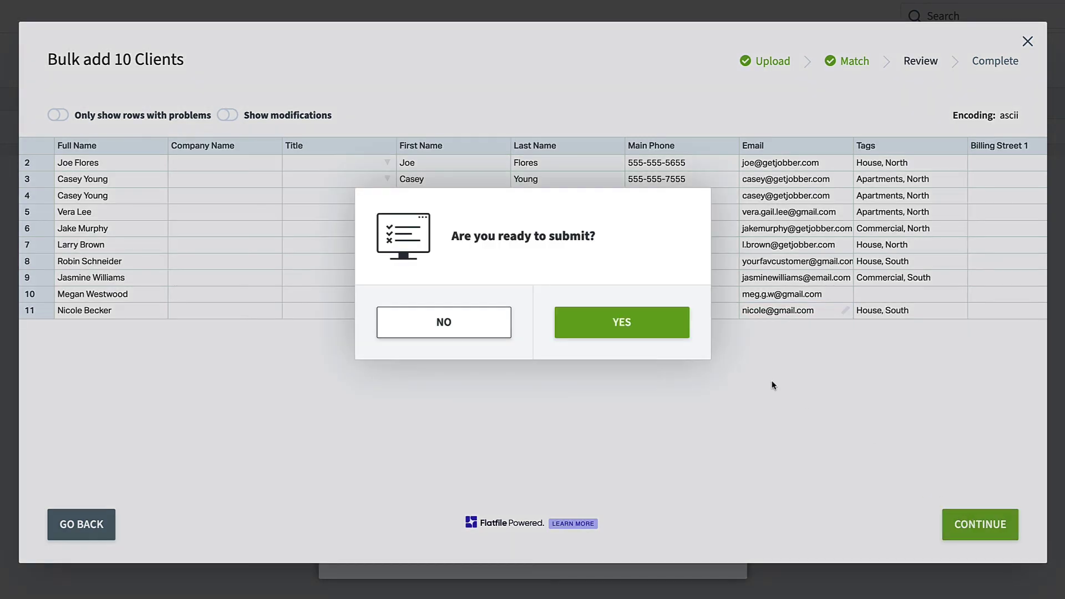
pyautogui.click(658, 331)
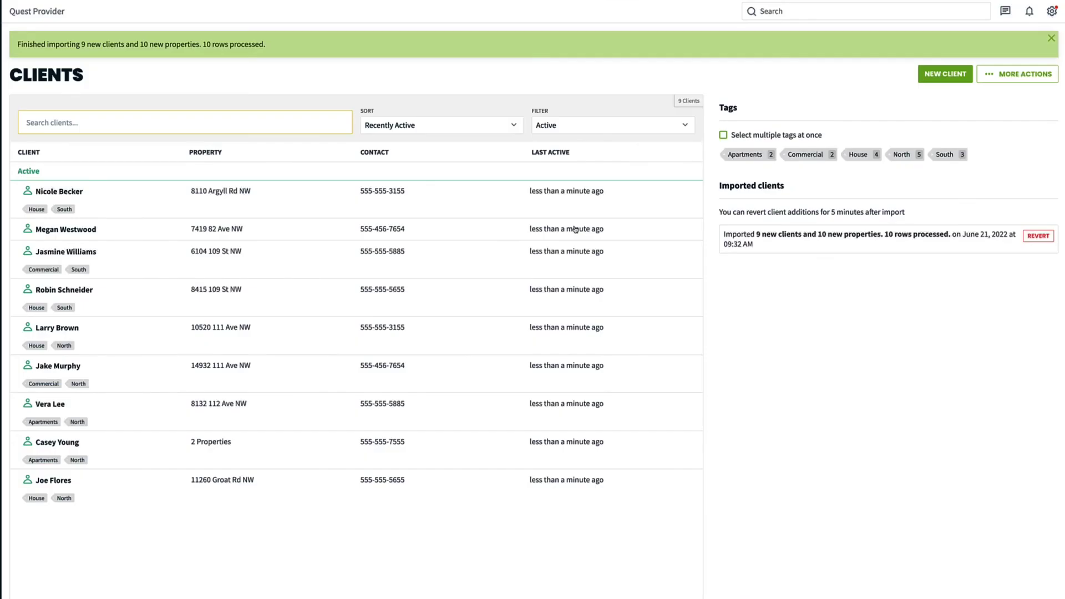